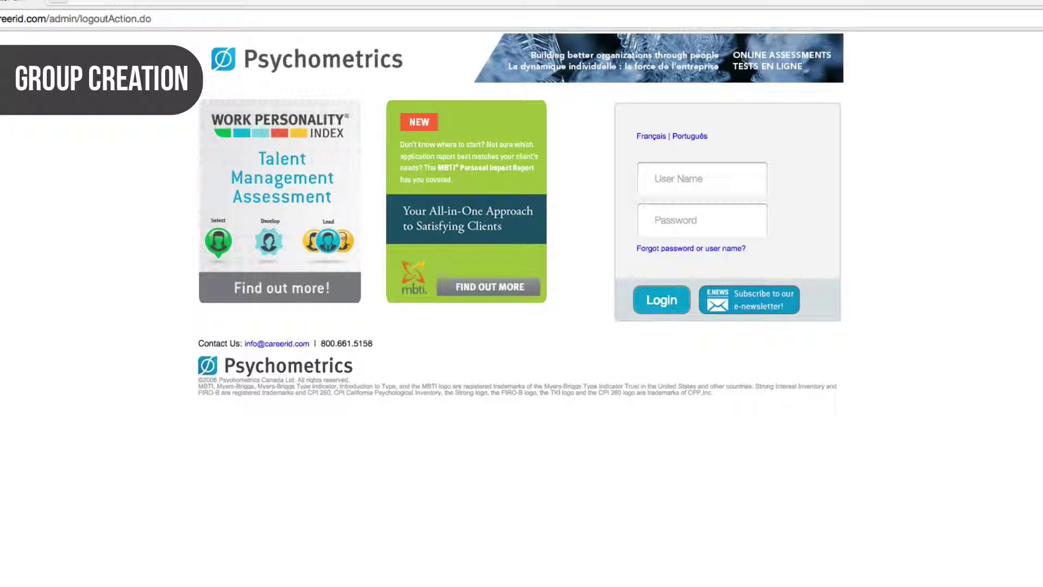
Sign in to the admin site with the account user name and password.
{"action": "left_click", "coordinate": [734, 178]}
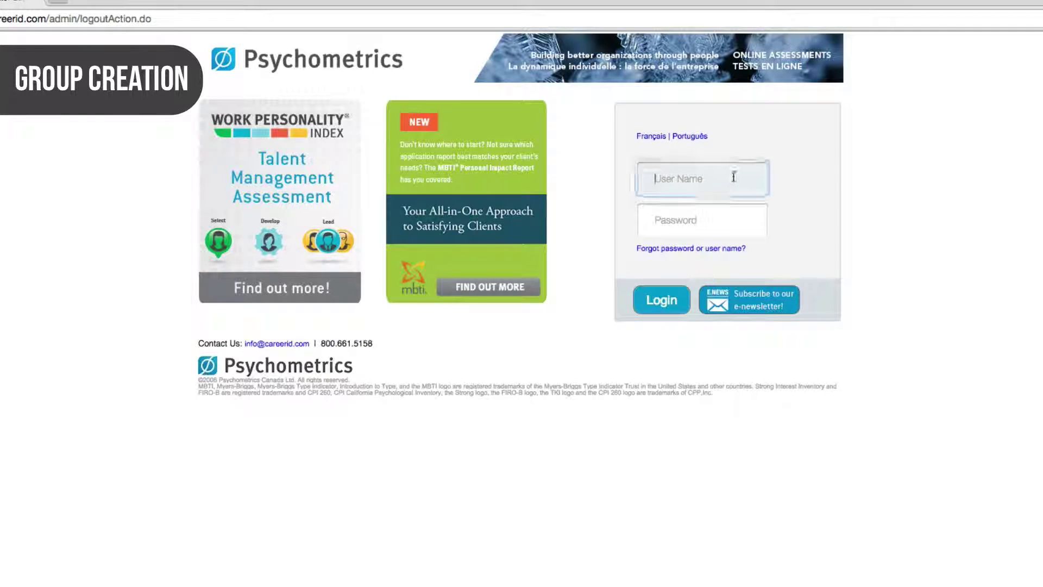
{"action": "type", "text": "tutorial"}
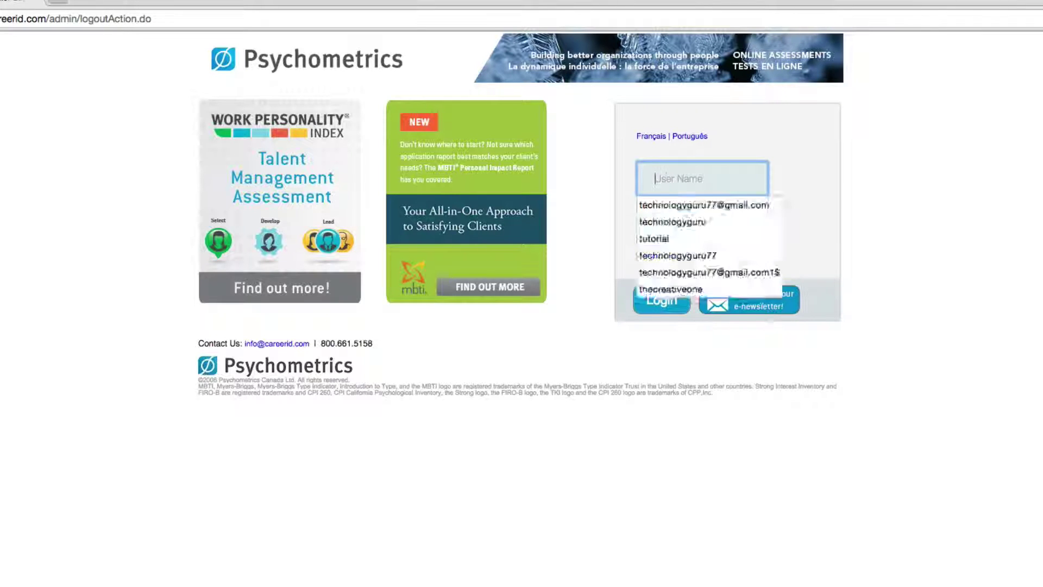
{"action": "key", "text": "Tab"}
{"action": "type", "text": "********"}
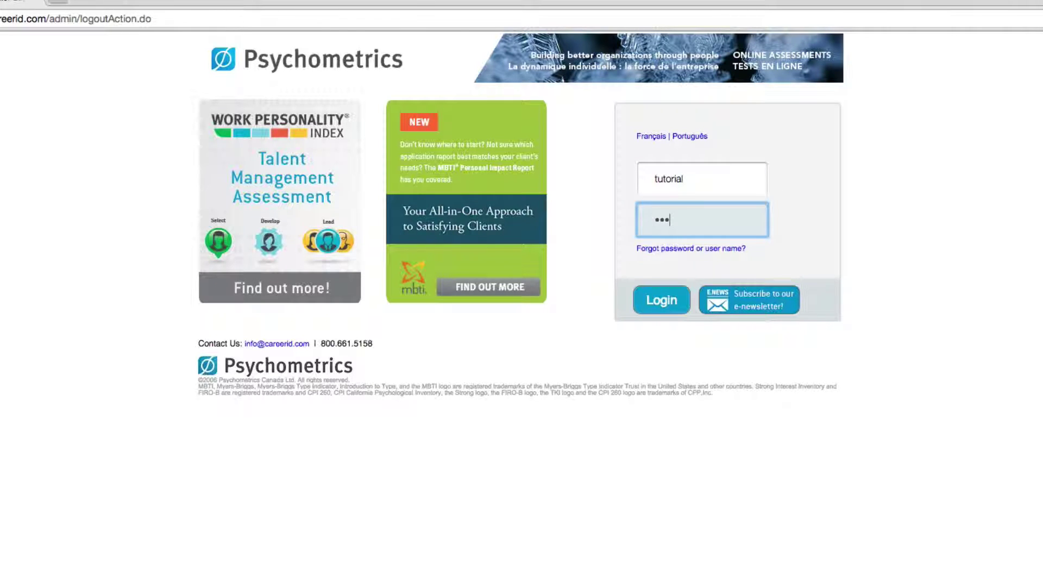
{"action": "key", "text": "Return"}
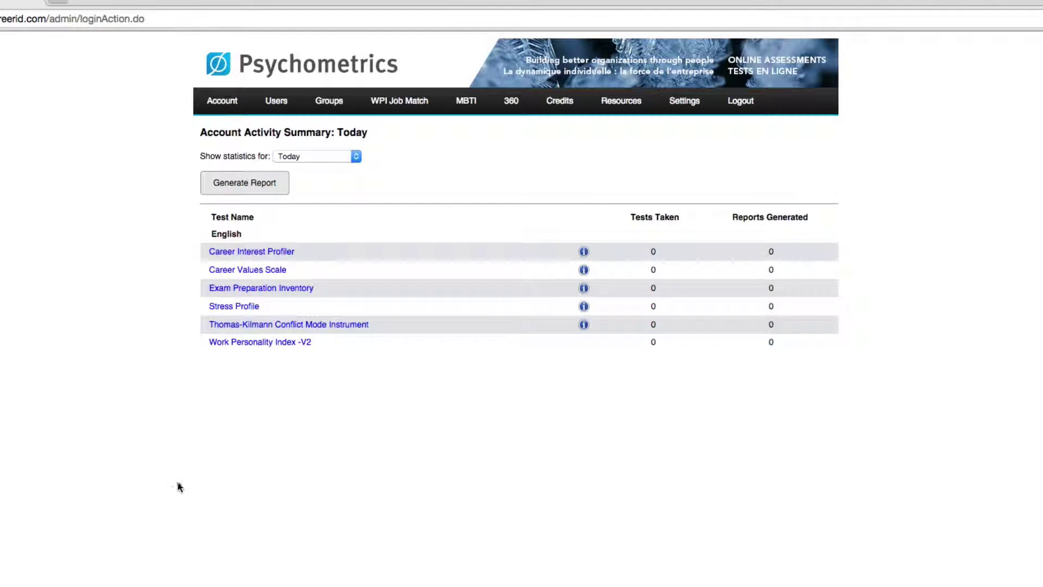
{"action": "mouse_move", "coordinate": [332, 106]}
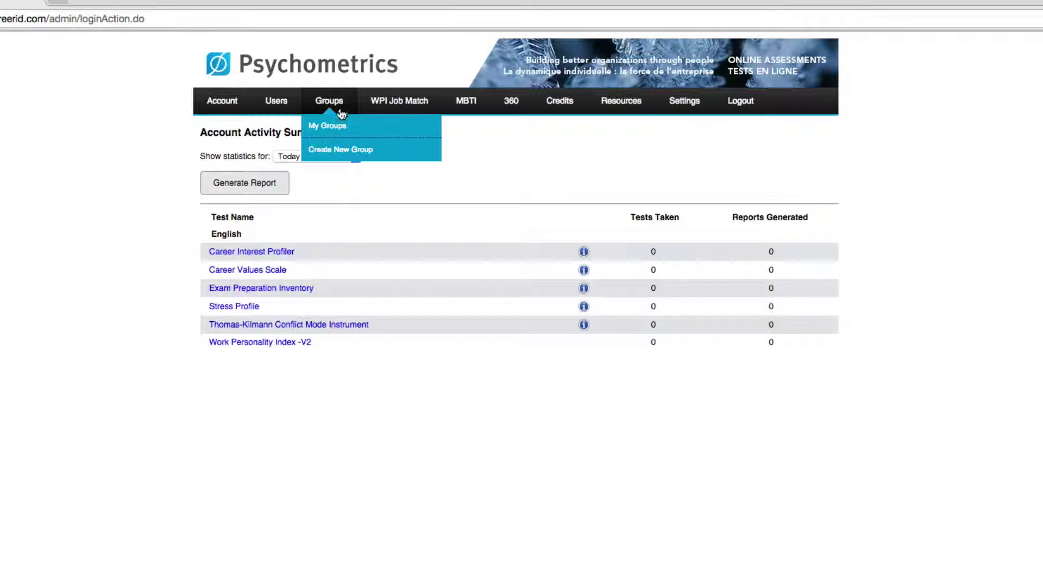
Create group 'Group 1', described as 'Group Segment 1', with 7 members, and continue to Step 2.
{"action": "left_click", "coordinate": [402, 150]}
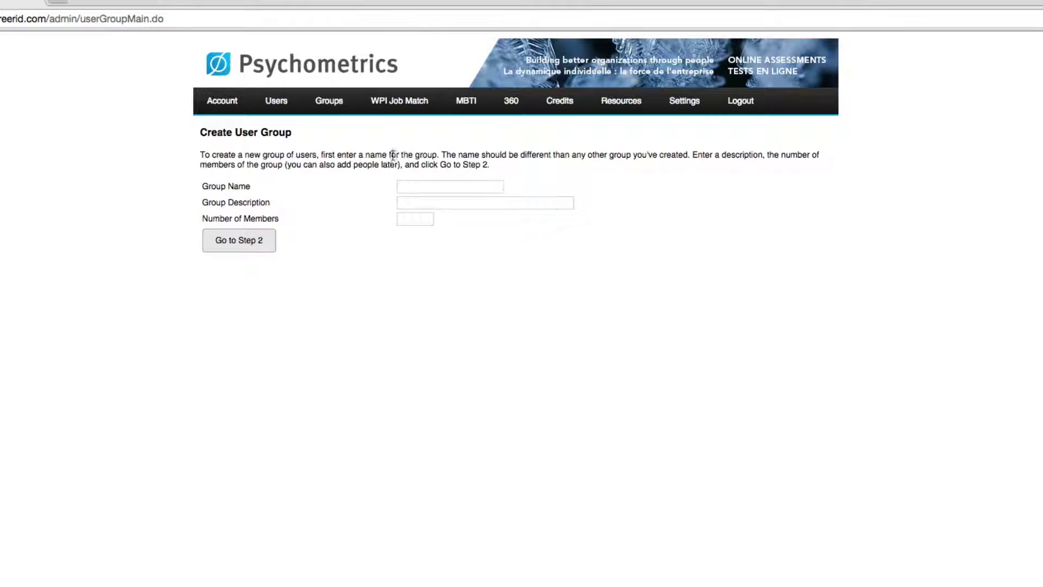
{"action": "left_click", "coordinate": [478, 227]}
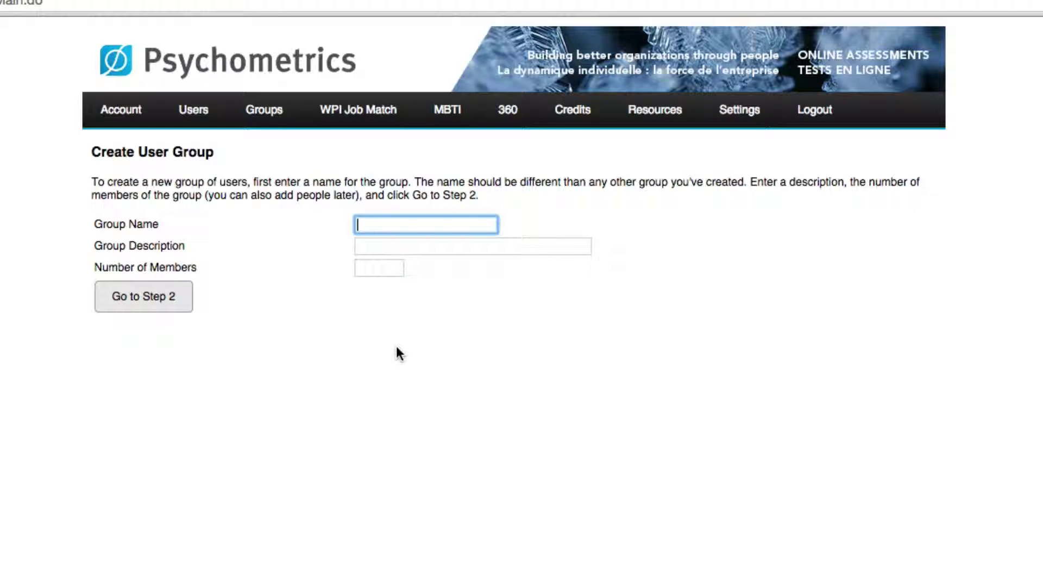
{"action": "type", "text": "Group 1"}
{"action": "key", "text": "Tab"}
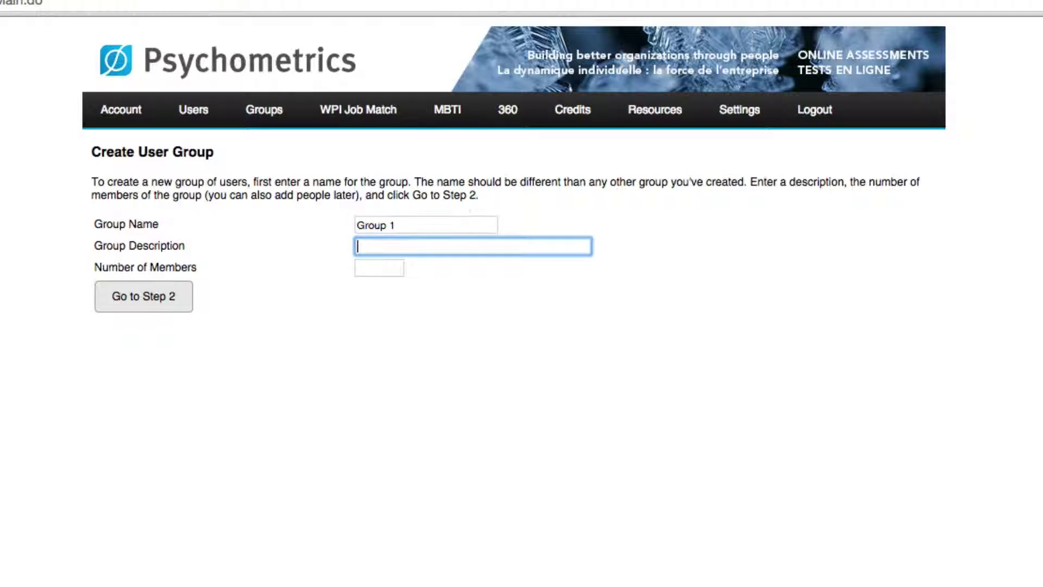
{"action": "type", "text": "Group Segment 1"}
{"action": "key", "text": "Tab"}
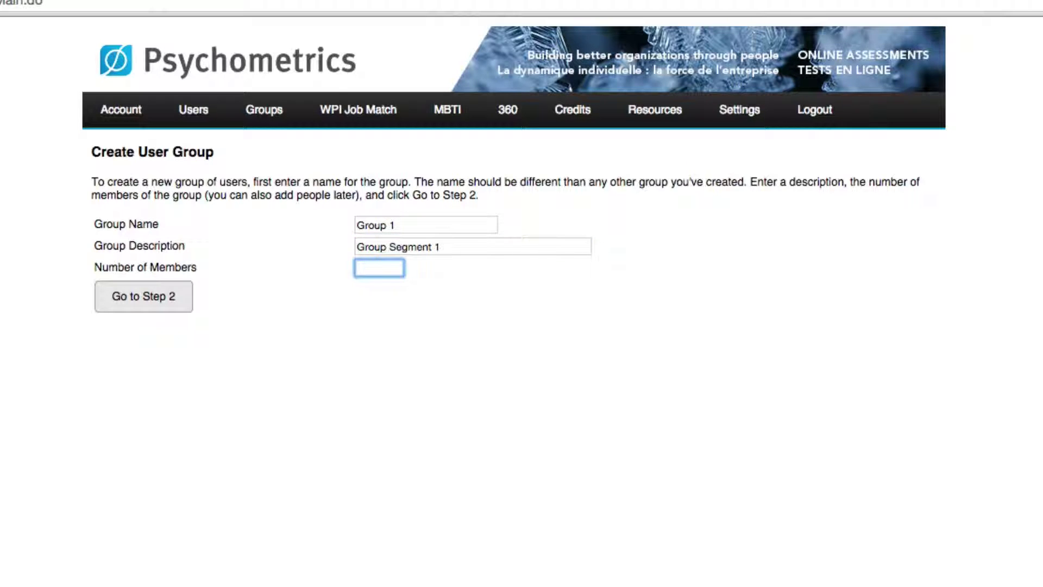
{"action": "type", "text": "7"}
{"action": "left_click", "coordinate": [399, 406]}
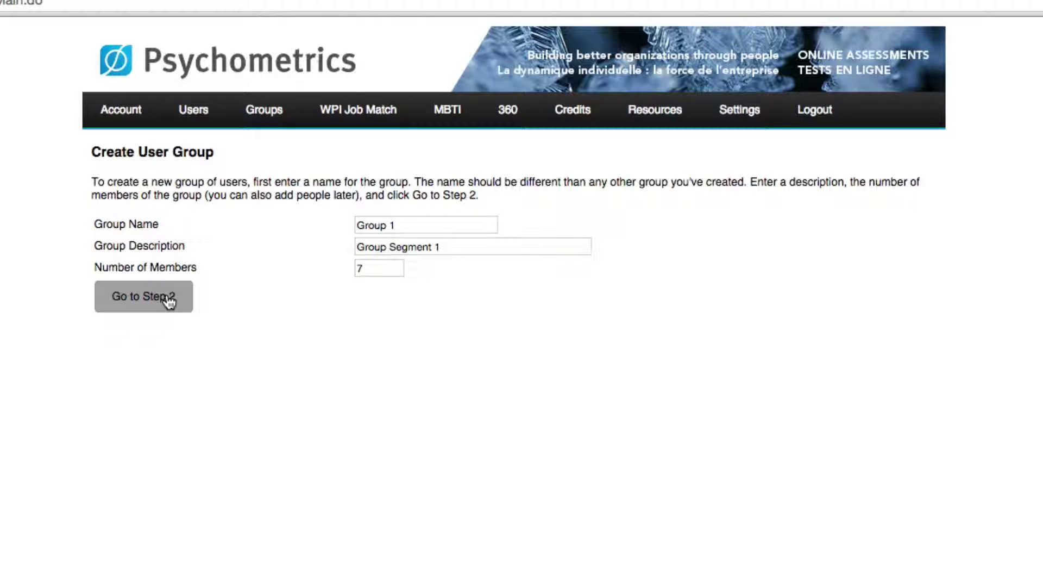
{"action": "left_click", "coordinate": [168, 301]}
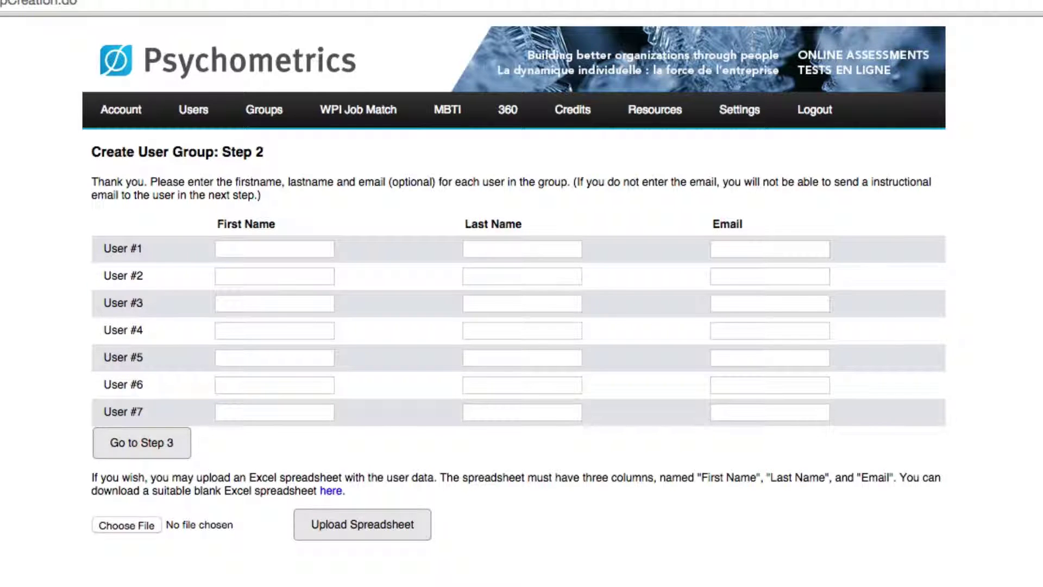
Enter the first member's first name, last name and e-mail address.
{"action": "scroll", "coordinate": [218, 375], "scroll_direction": "down", "scroll_amount": 1}
{"action": "left_click", "coordinate": [326, 250]}
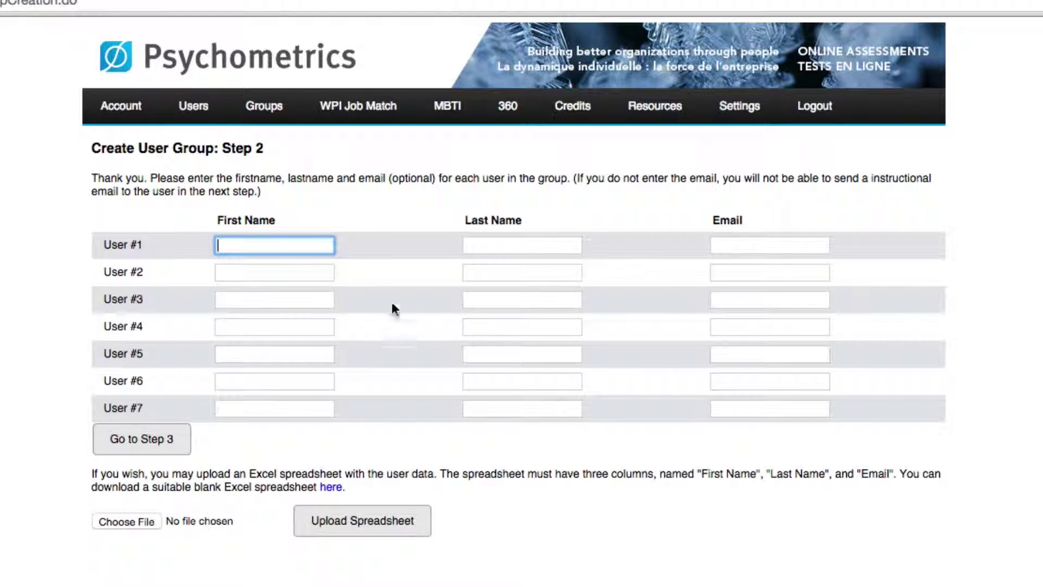
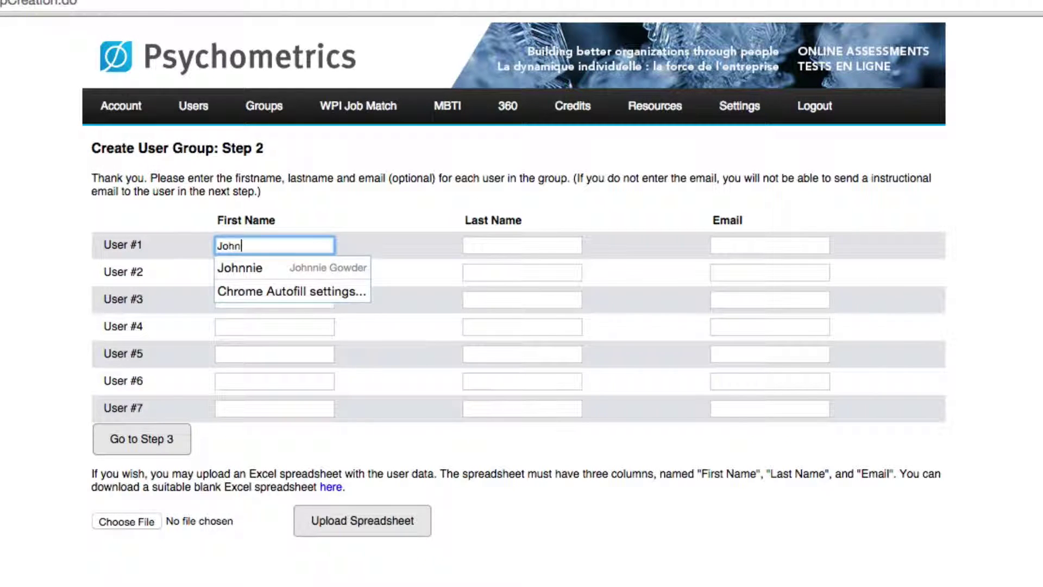
{"action": "key", "text": "Tab"}
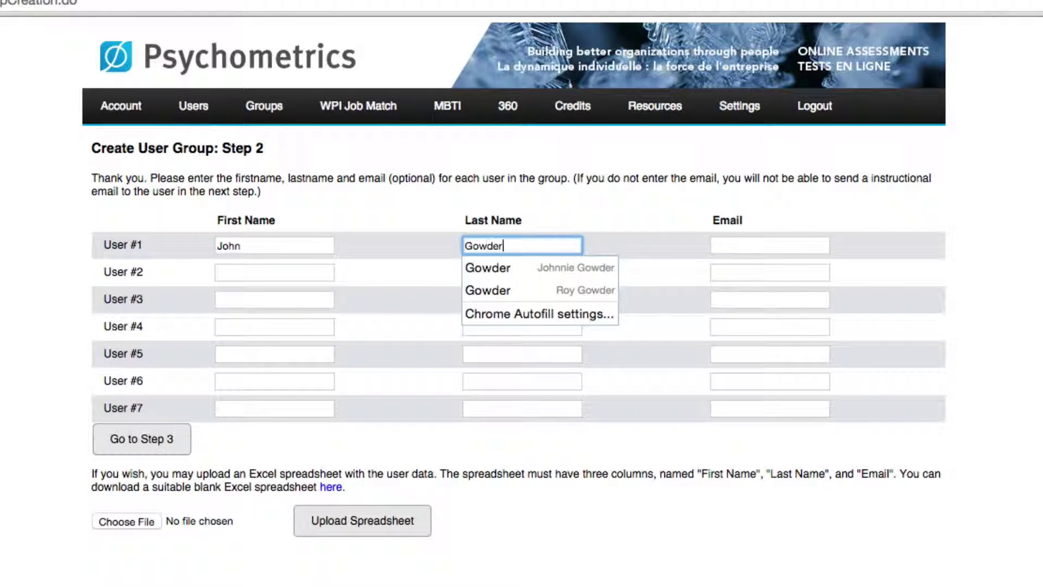
{"action": "key", "text": "Tab"}
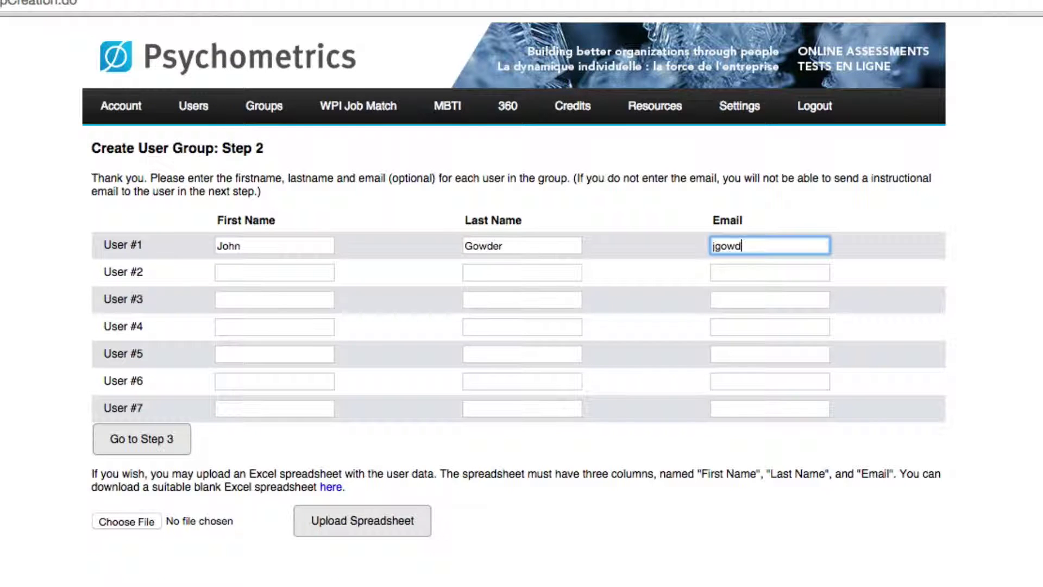
Enter the next member's first name, last name and e-mail to complete the list.
{"action": "key", "text": "Tab"}
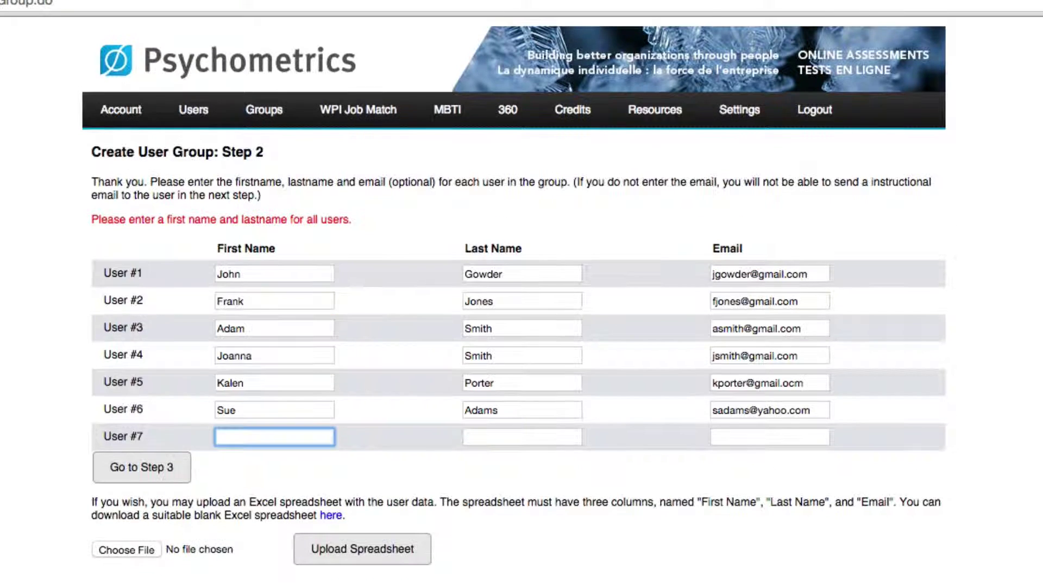
{"action": "key", "text": "Tab"}
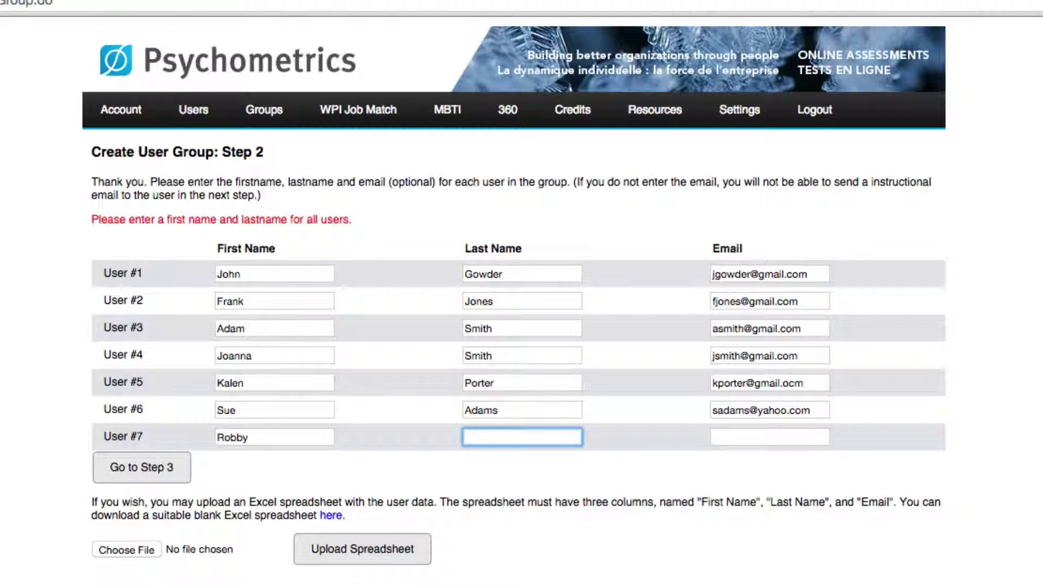
{"action": "key", "text": "Tab"}
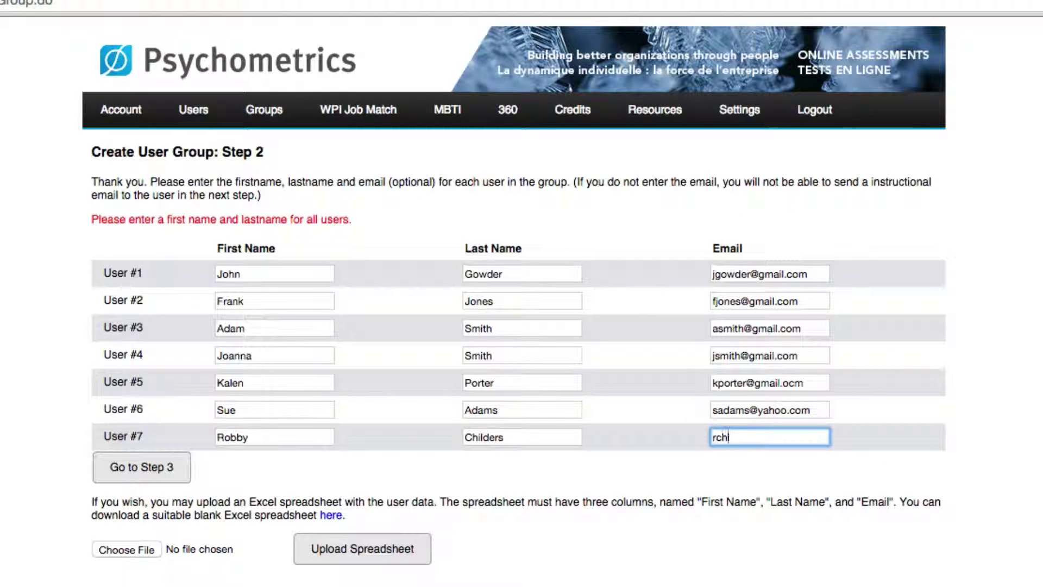
{"action": "left_click", "coordinate": [181, 562]}
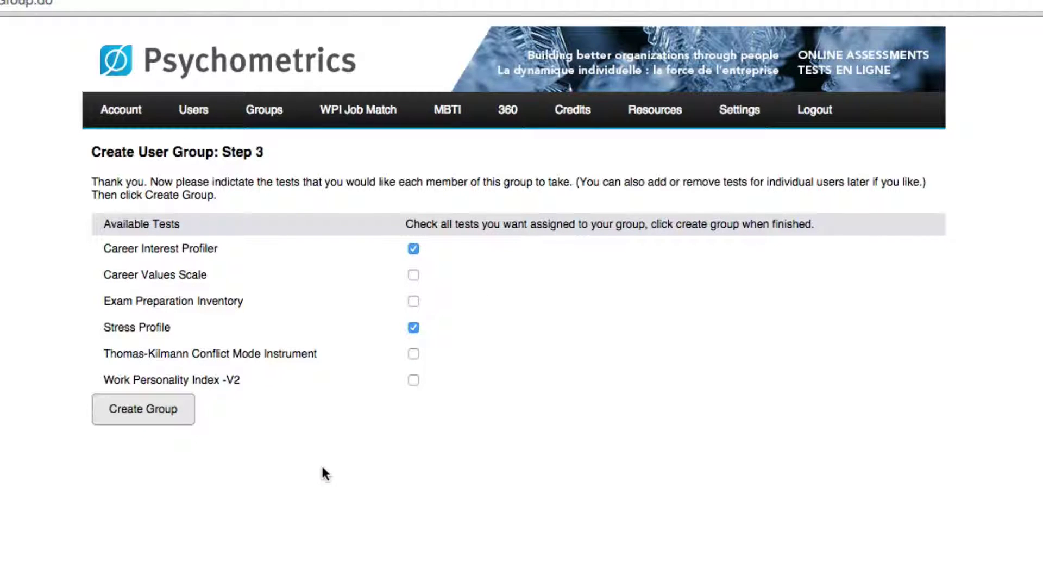
Create Group 1 with Career Interest Profiler and Stress Profile assigned.
{"action": "left_click", "coordinate": [156, 423]}
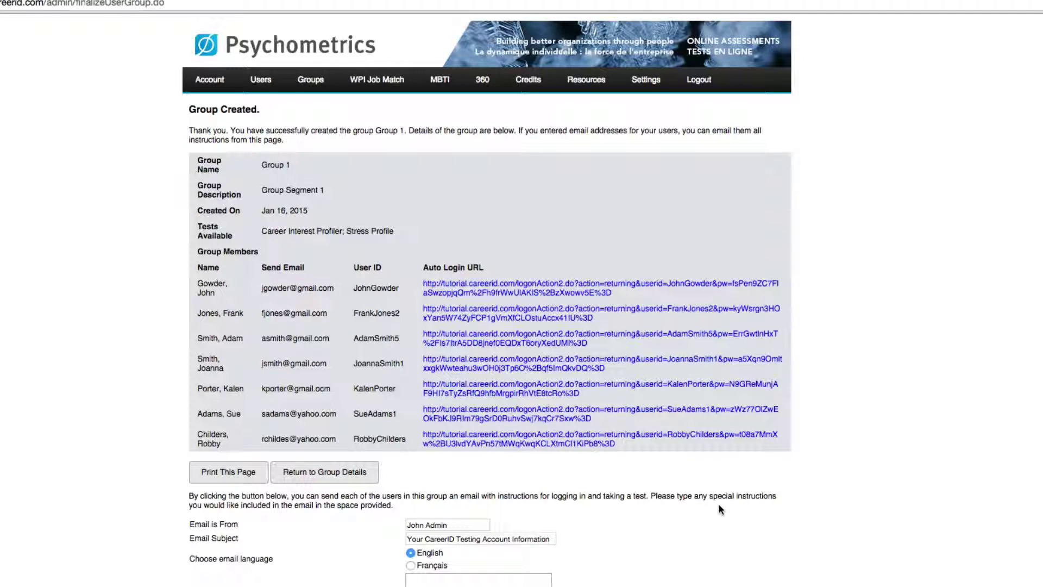
Scroll down the Group Created page to review the member list and e-mail options.
{"action": "scroll", "coordinate": [719, 505], "scroll_direction": "down", "scroll_amount": 1}
{"action": "scroll", "coordinate": [720, 505], "scroll_direction": "down", "scroll_amount": 2}
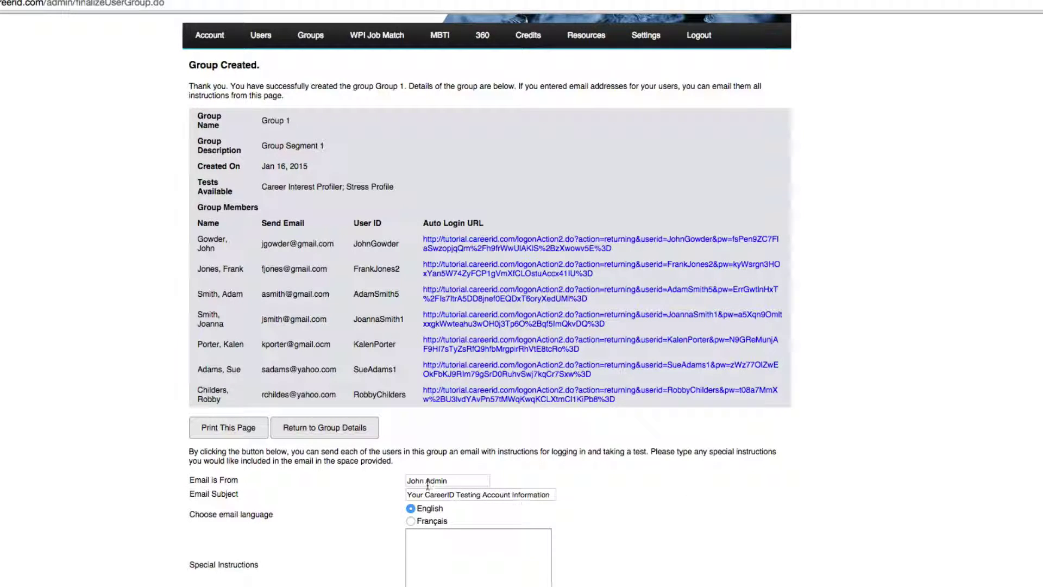
List all groups under My Groups and open Group 1's details page.
{"action": "left_click", "coordinate": [356, 438]}
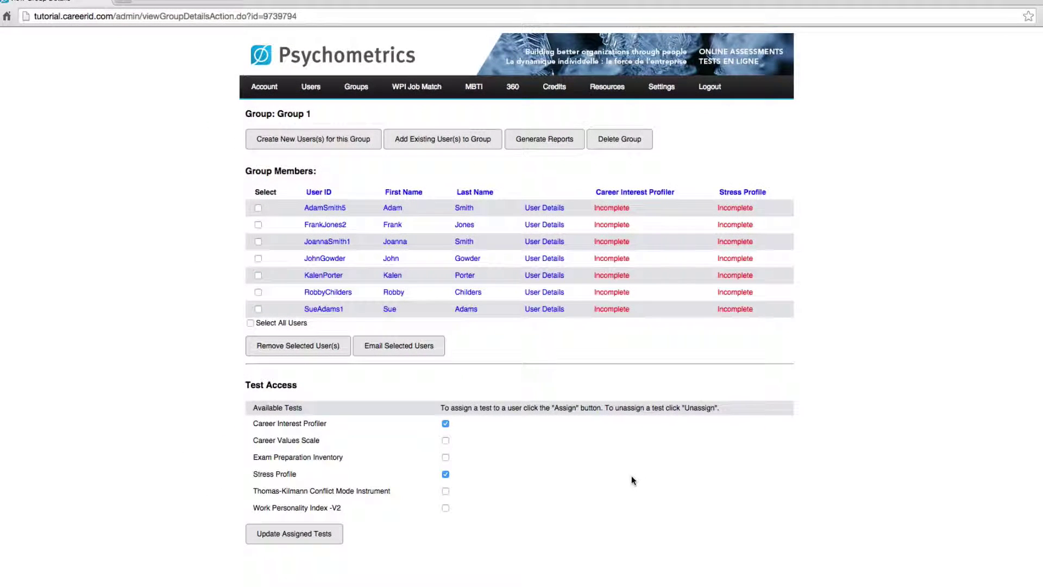
{"action": "scroll", "coordinate": [631, 476], "scroll_direction": "down", "scroll_amount": 1}
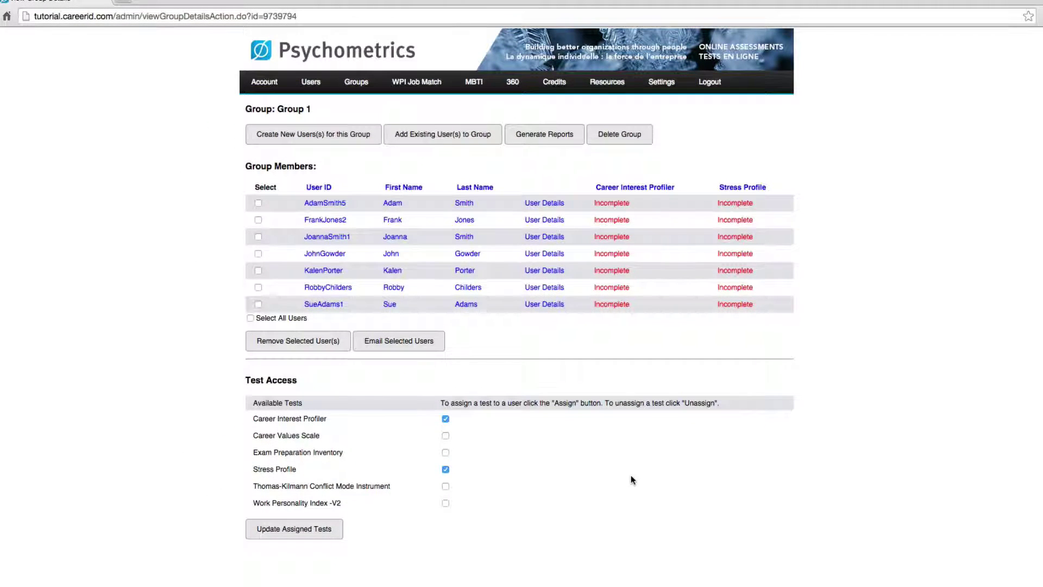
{"action": "mouse_move", "coordinate": [358, 83]}
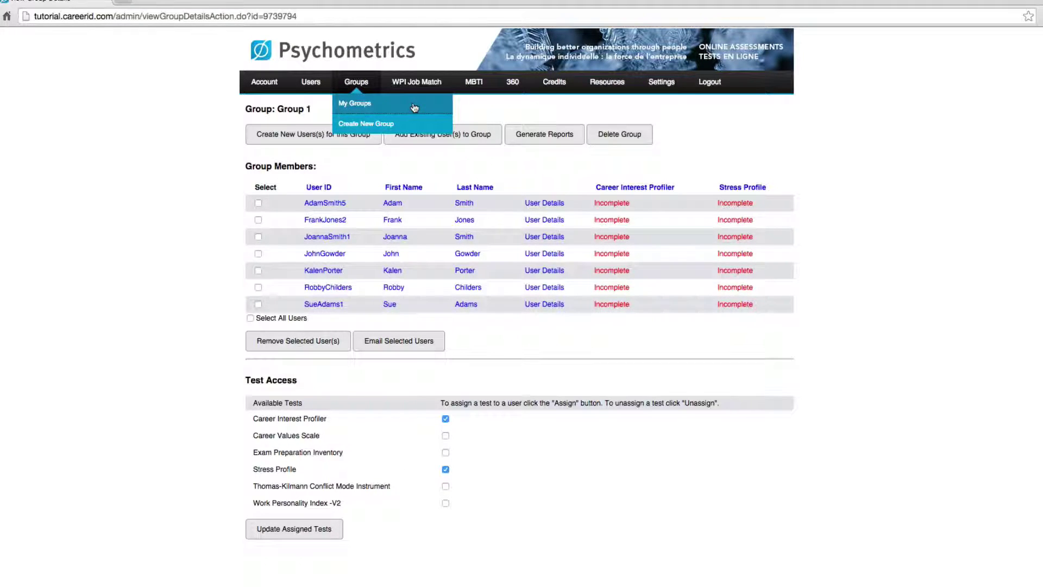
{"action": "left_click", "coordinate": [419, 106]}
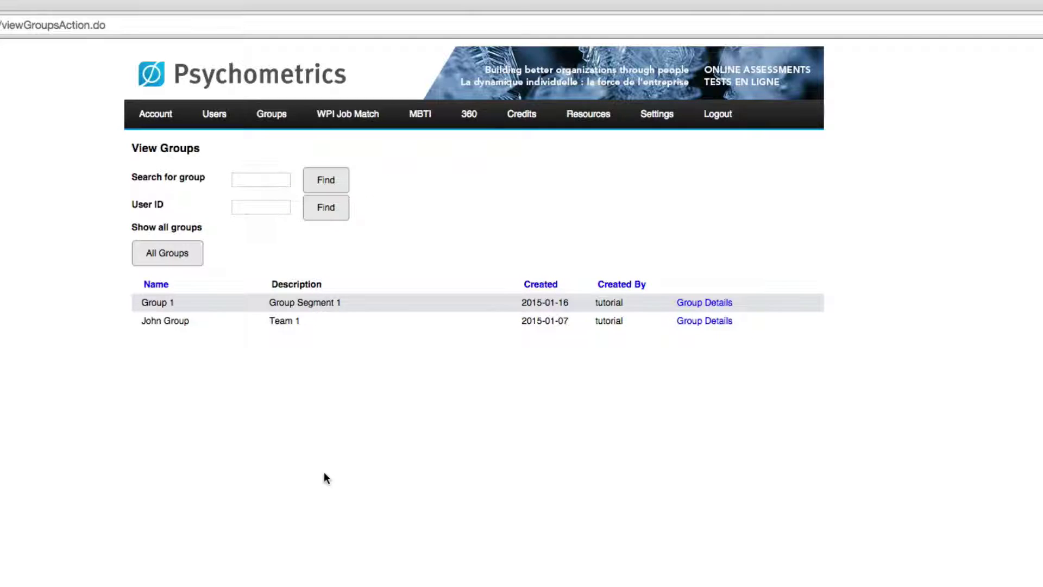
{"action": "left_click", "coordinate": [194, 260]}
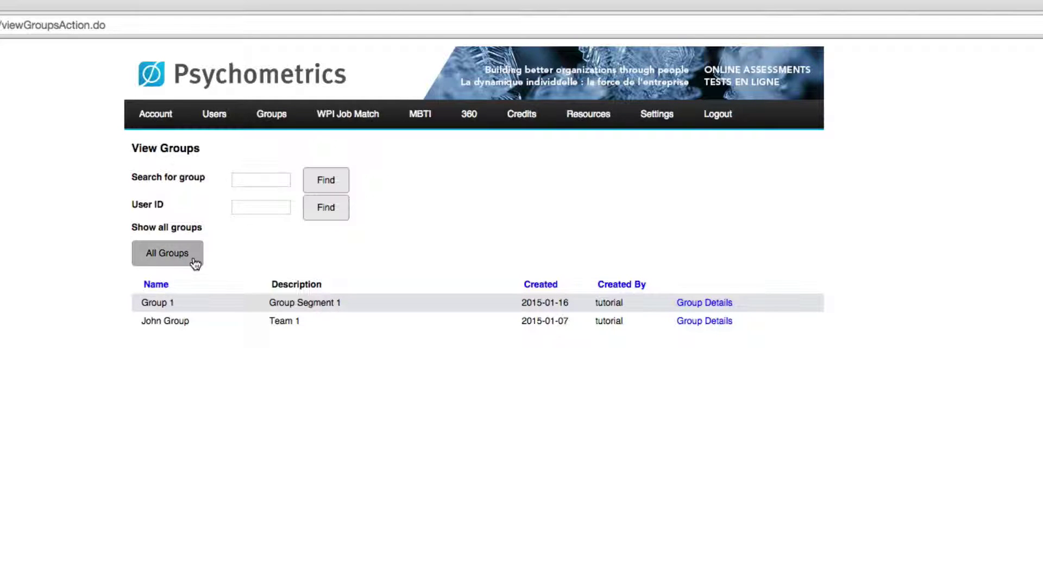
{"action": "left_click", "coordinate": [717, 307]}
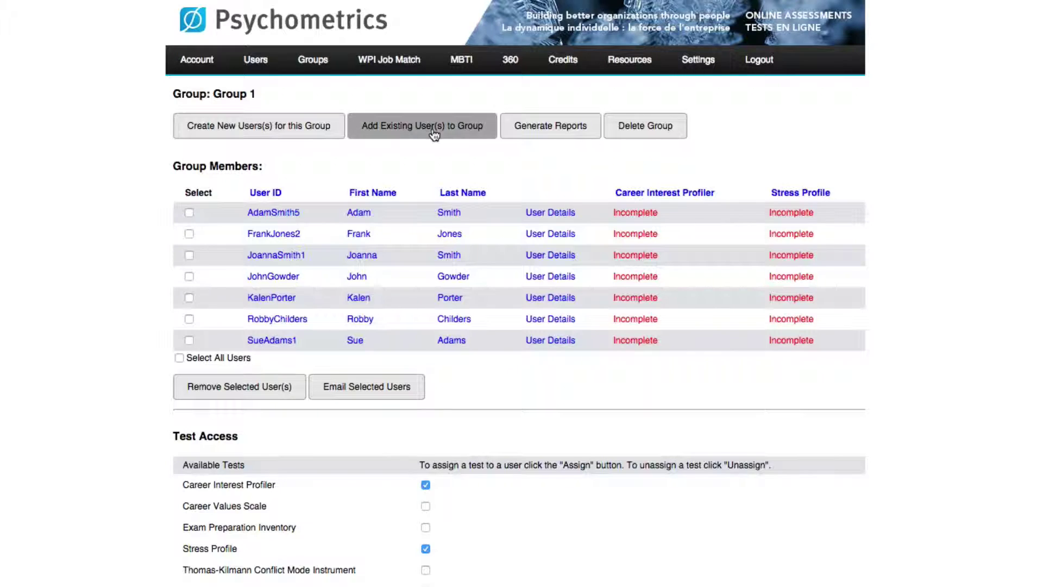
Find and add three existing users to Group 1, then mark a member for removal.
{"action": "left_click", "coordinate": [434, 131]}
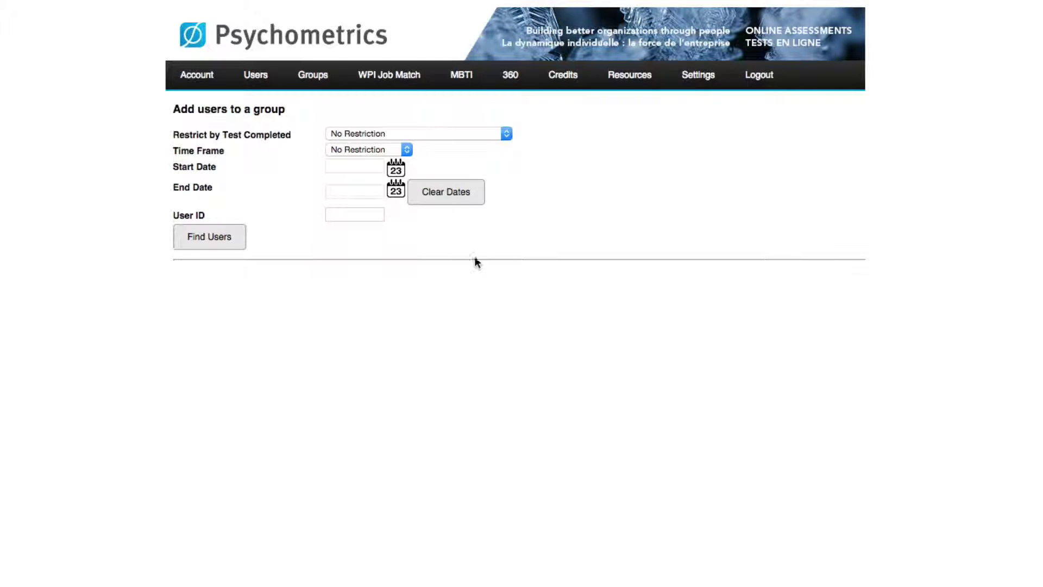
{"action": "left_click", "coordinate": [223, 246]}
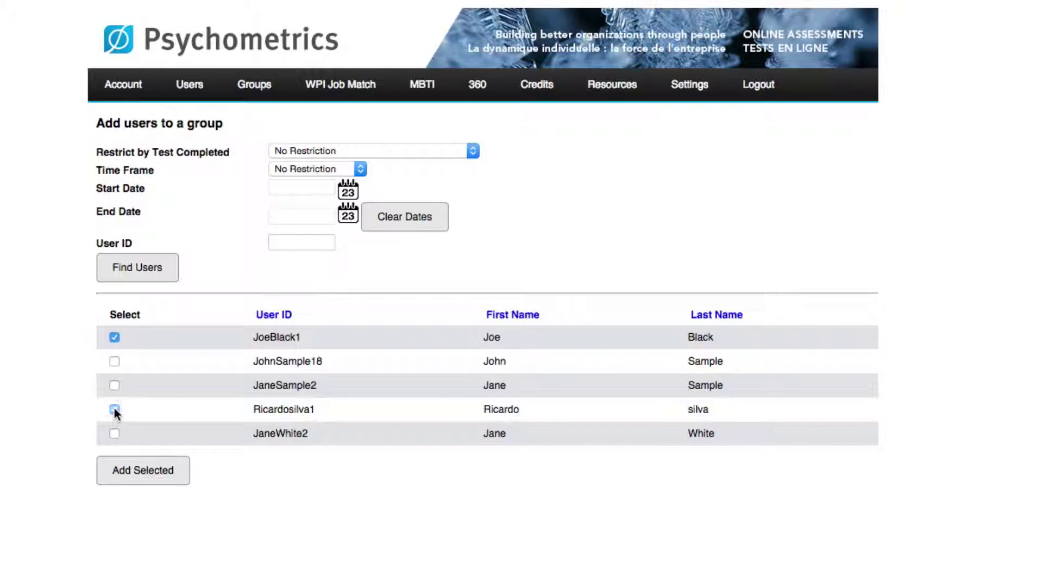
{"action": "left_click", "coordinate": [114, 433]}
{"action": "left_click", "coordinate": [177, 482]}
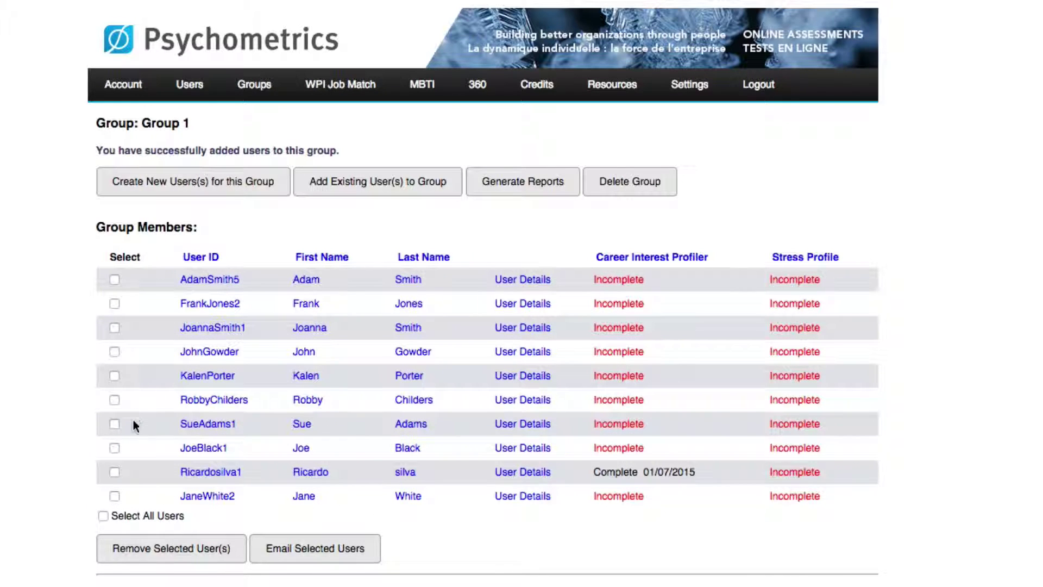
{"action": "left_click", "coordinate": [114, 328]}
Remove the three marked members from Group 1 and confirm the removal.
{"action": "left_click", "coordinate": [114, 495]}
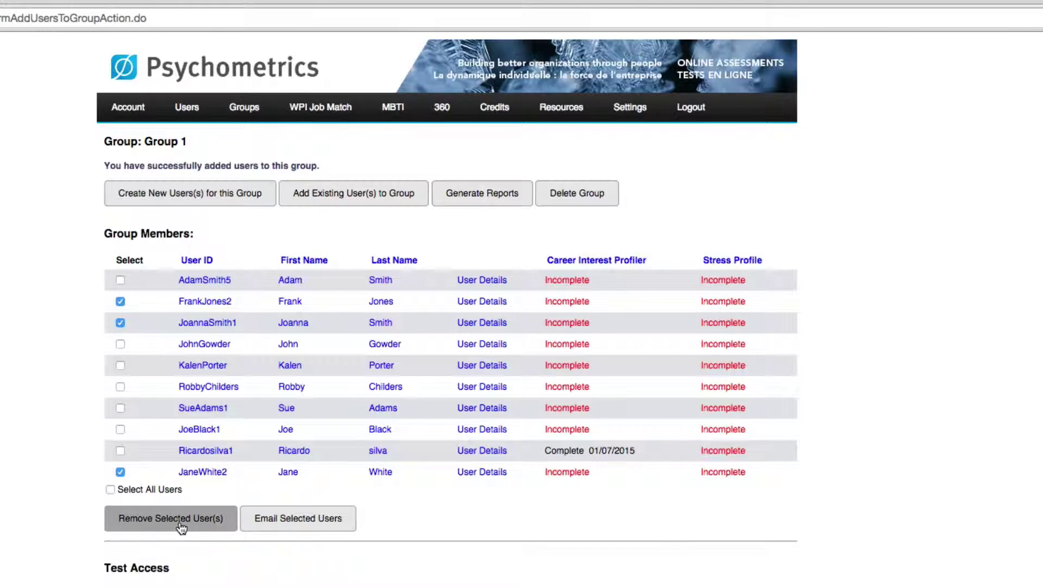
{"action": "left_click", "coordinate": [151, 527]}
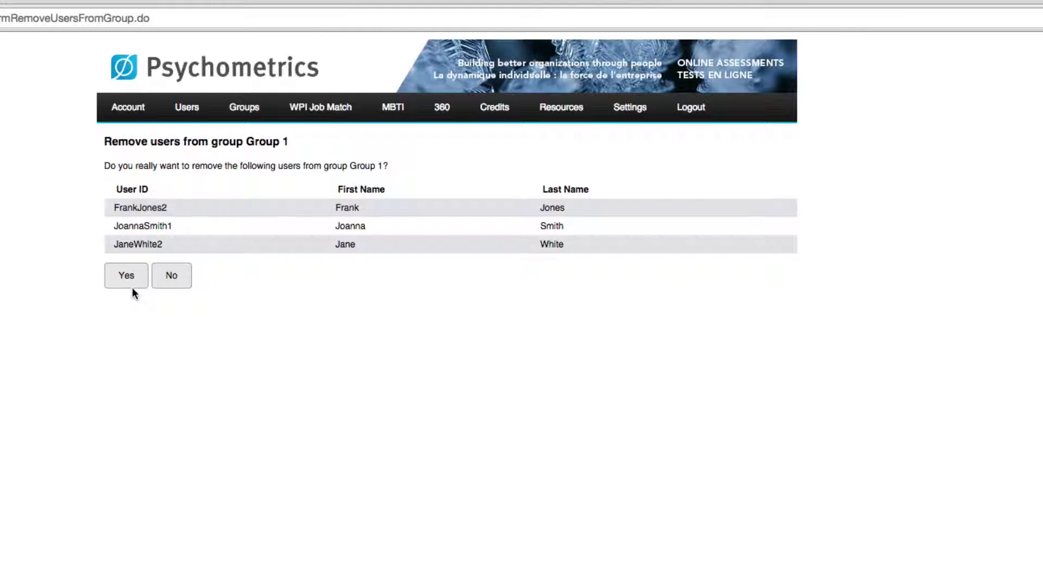
{"action": "left_click", "coordinate": [117, 283]}
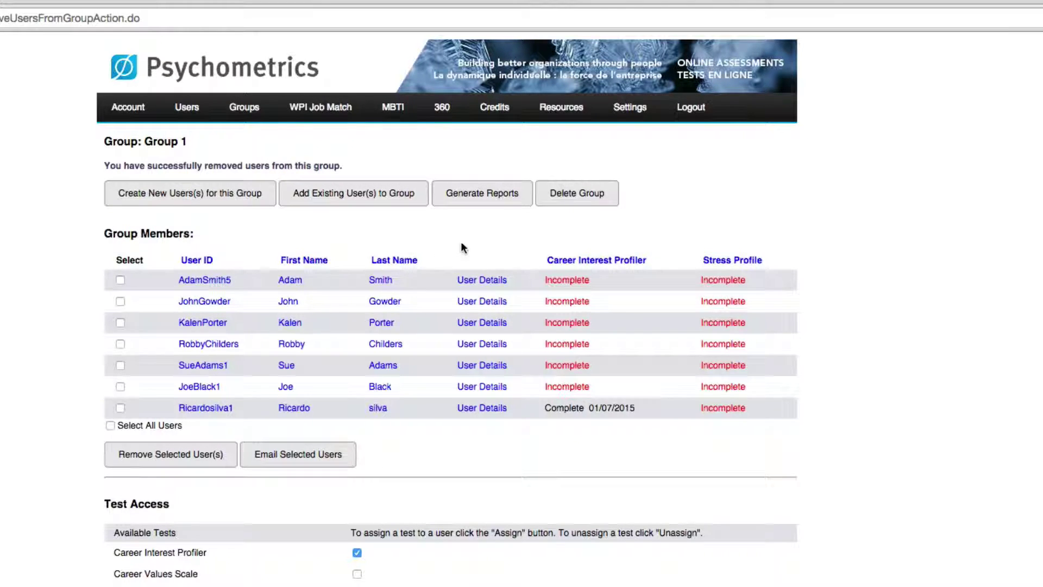
Order a Career Interest Profiler USA Edition report for the one completed member and review it.
{"action": "left_click", "coordinate": [478, 207]}
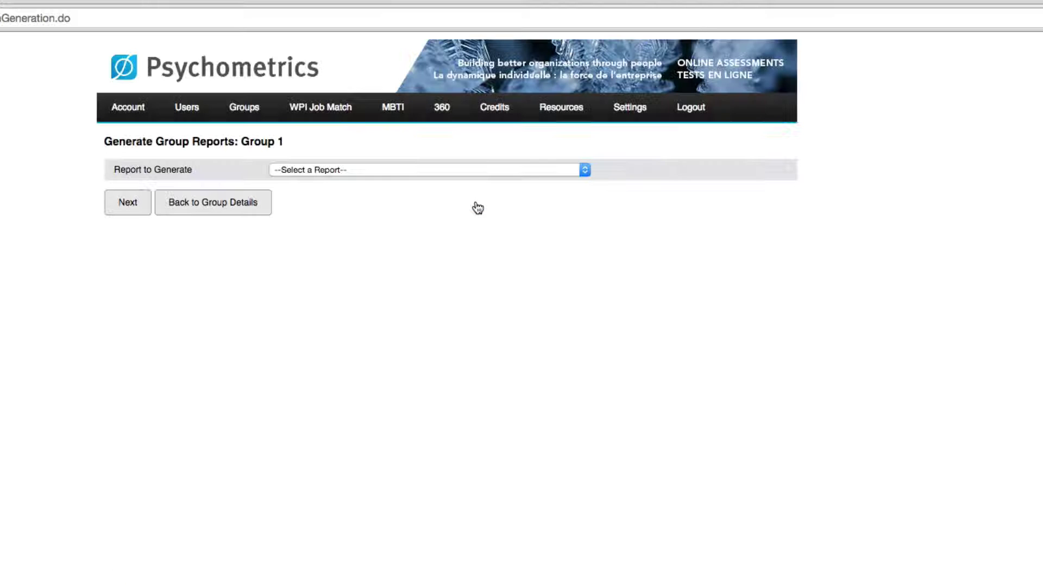
{"action": "left_click", "coordinate": [359, 168]}
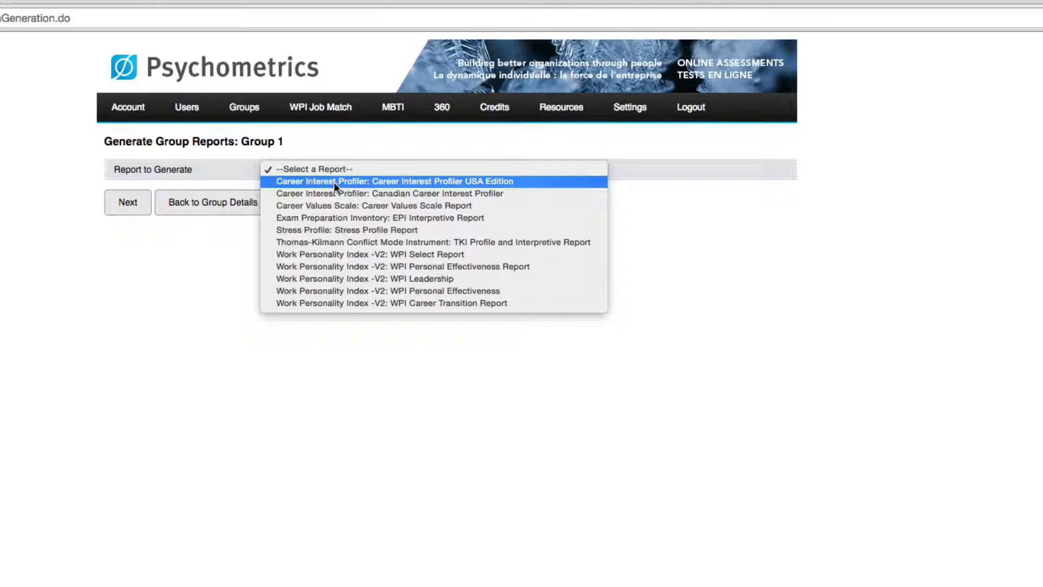
{"action": "left_click", "coordinate": [320, 181]}
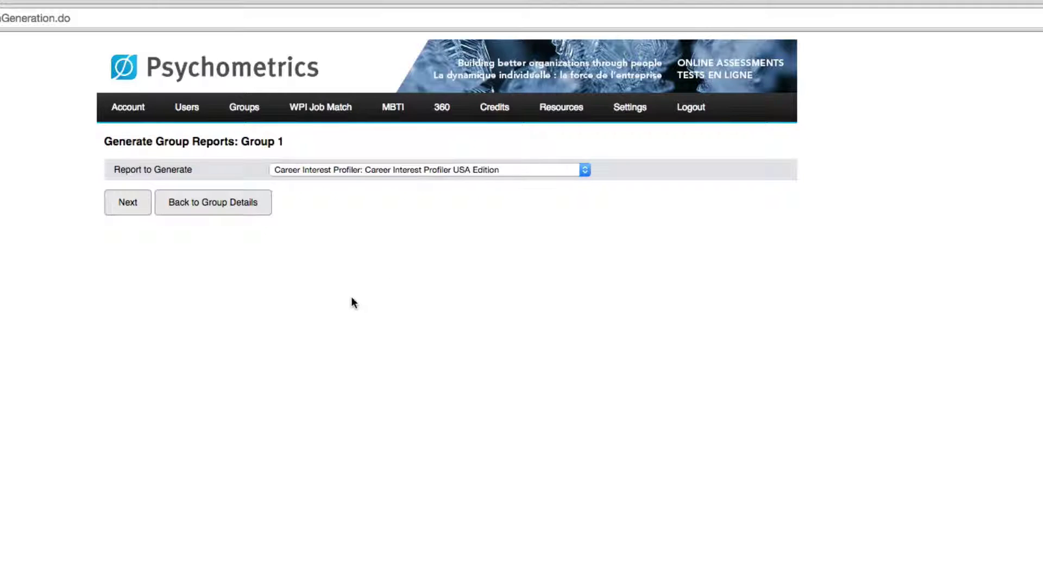
{"action": "left_click", "coordinate": [114, 204]}
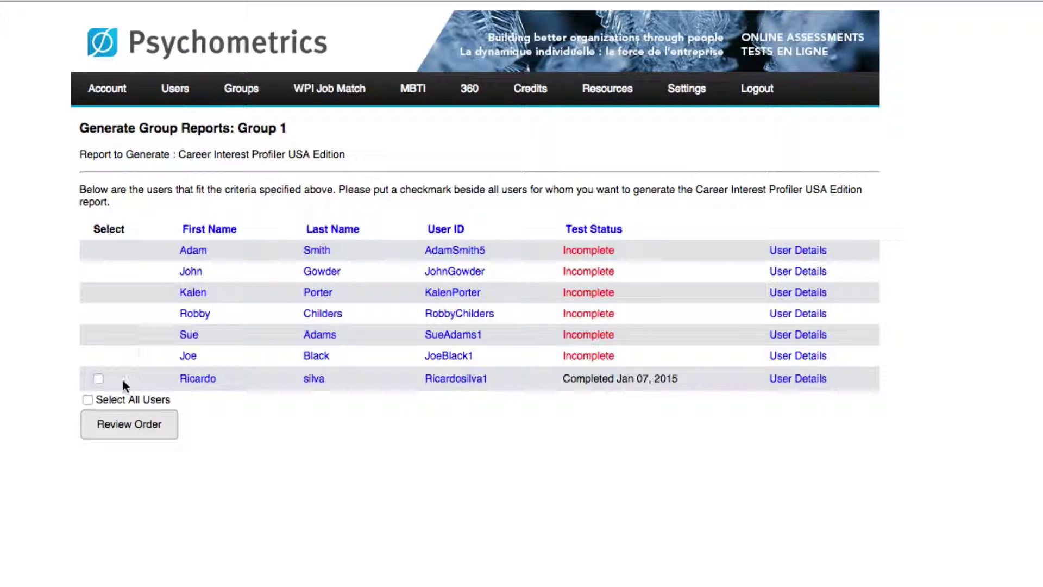
{"action": "left_click", "coordinate": [98, 379]}
{"action": "left_click", "coordinate": [146, 429]}
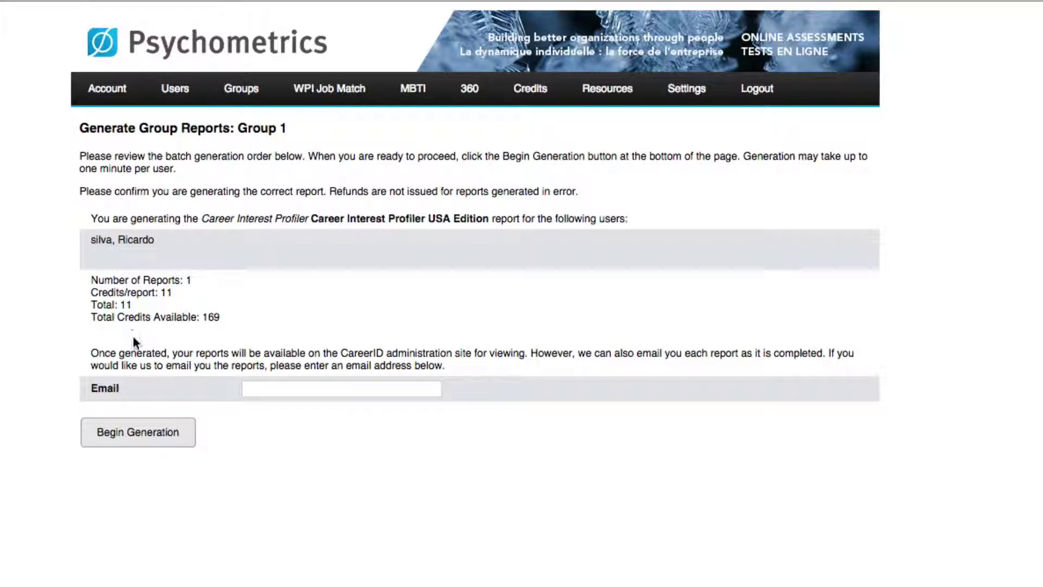
{"action": "left_click", "coordinate": [274, 389]}
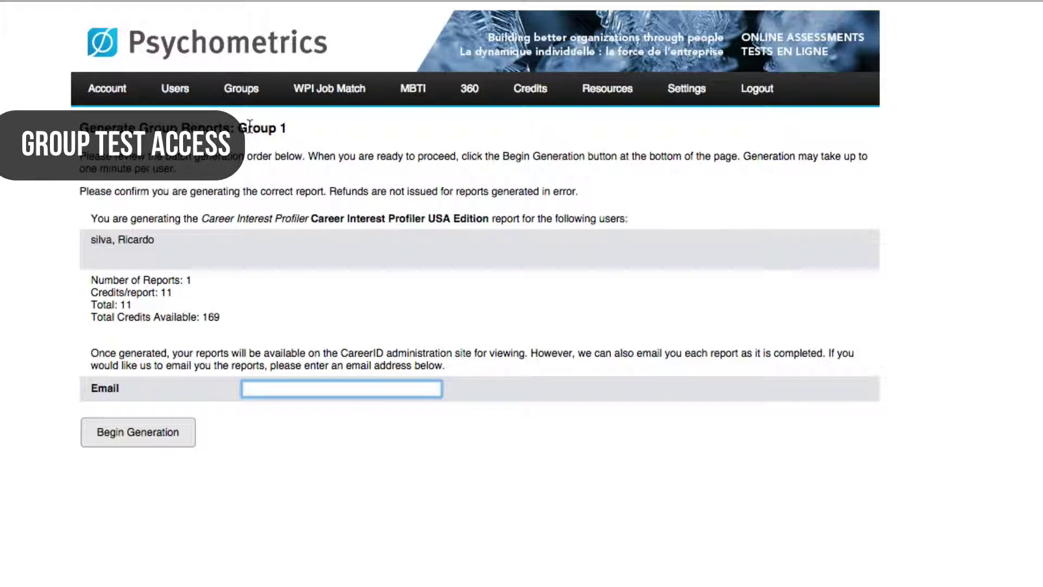
Add Career Values Scale and Thomas-Kilmann to Group 1's assigned tests, then log out.
{"action": "mouse_move", "coordinate": [241, 93]}
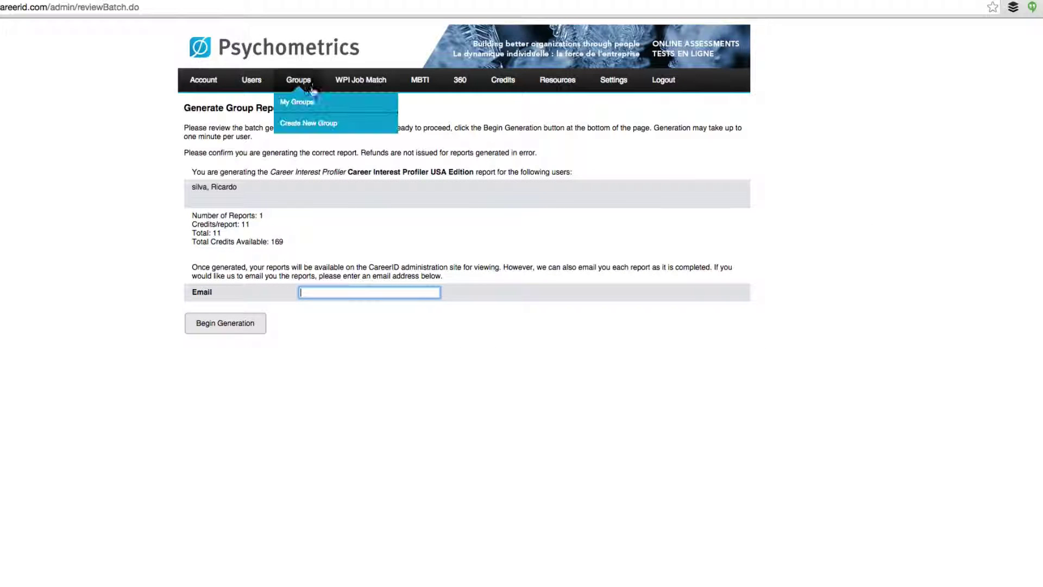
{"action": "left_click", "coordinate": [272, 118]}
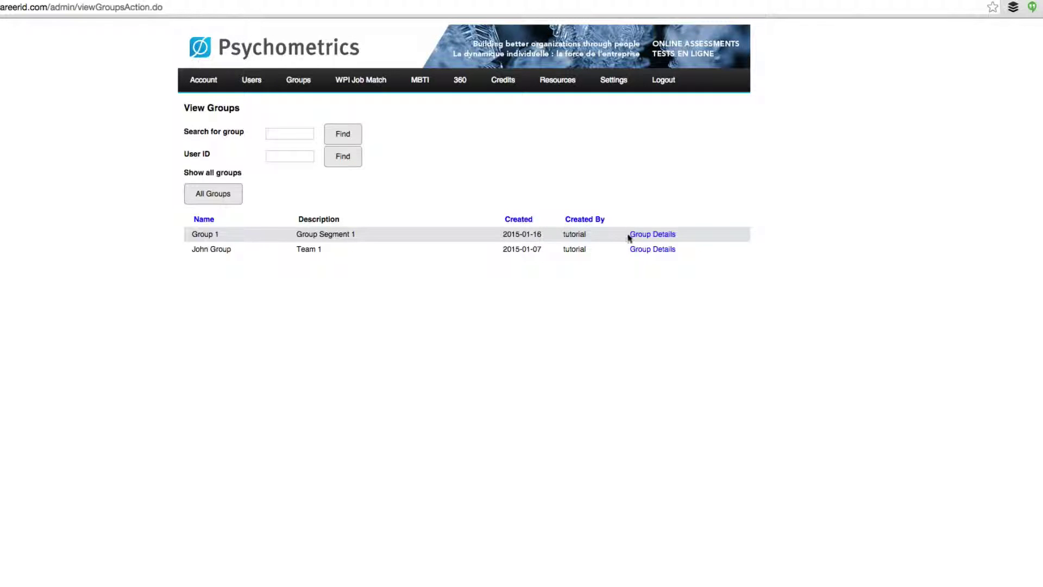
{"action": "left_click", "coordinate": [649, 235]}
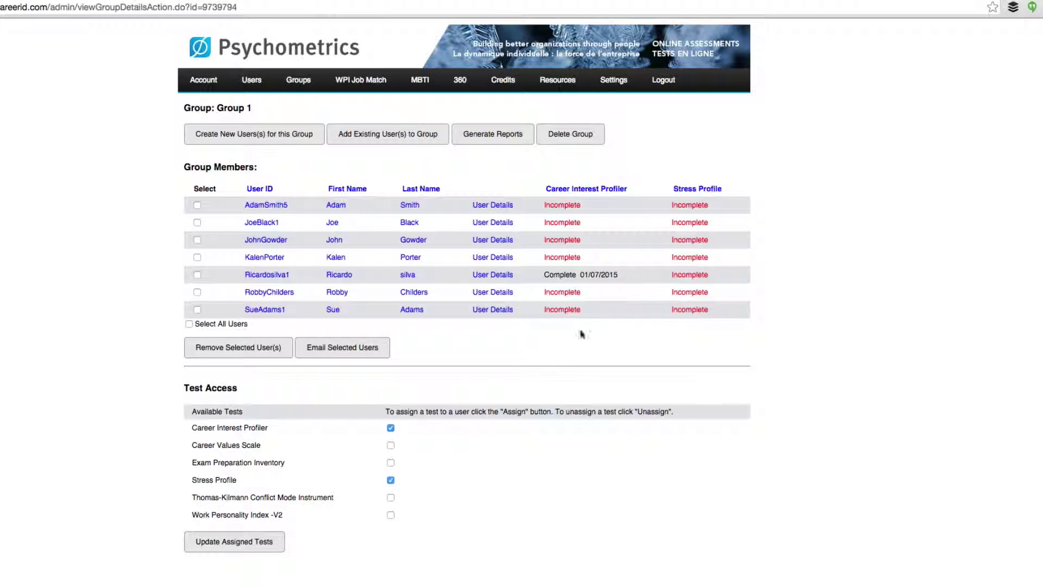
{"action": "scroll", "coordinate": [491, 468], "scroll_direction": "down", "scroll_amount": 1}
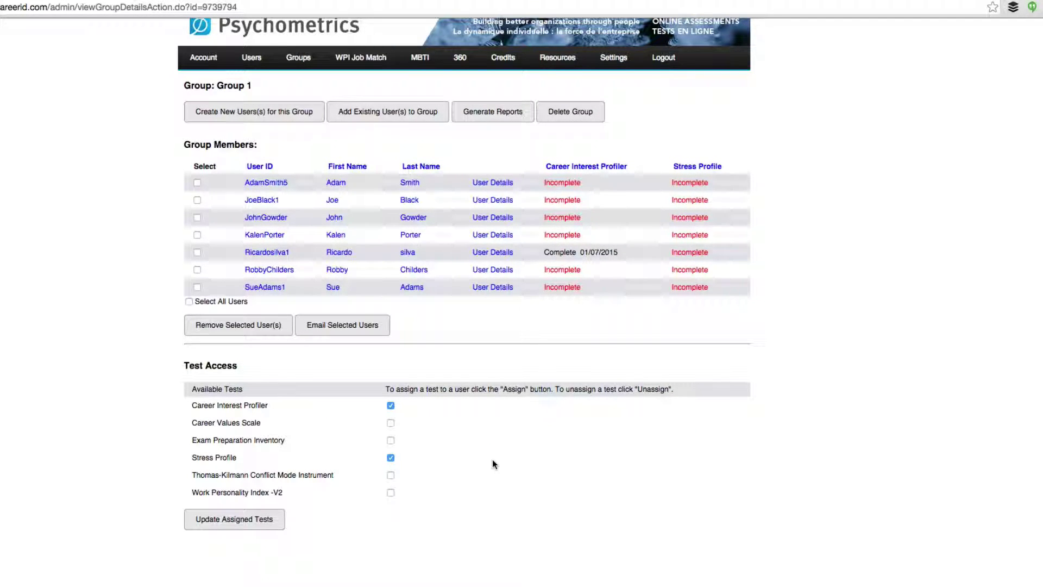
{"action": "left_click", "coordinate": [391, 423]}
{"action": "left_click", "coordinate": [391, 476]}
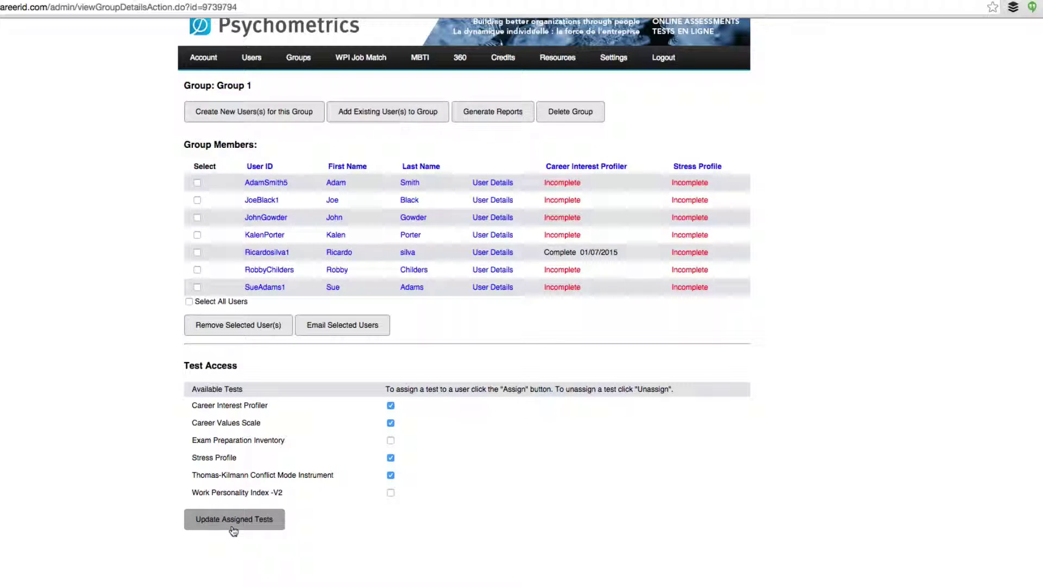
{"action": "left_click", "coordinate": [233, 522]}
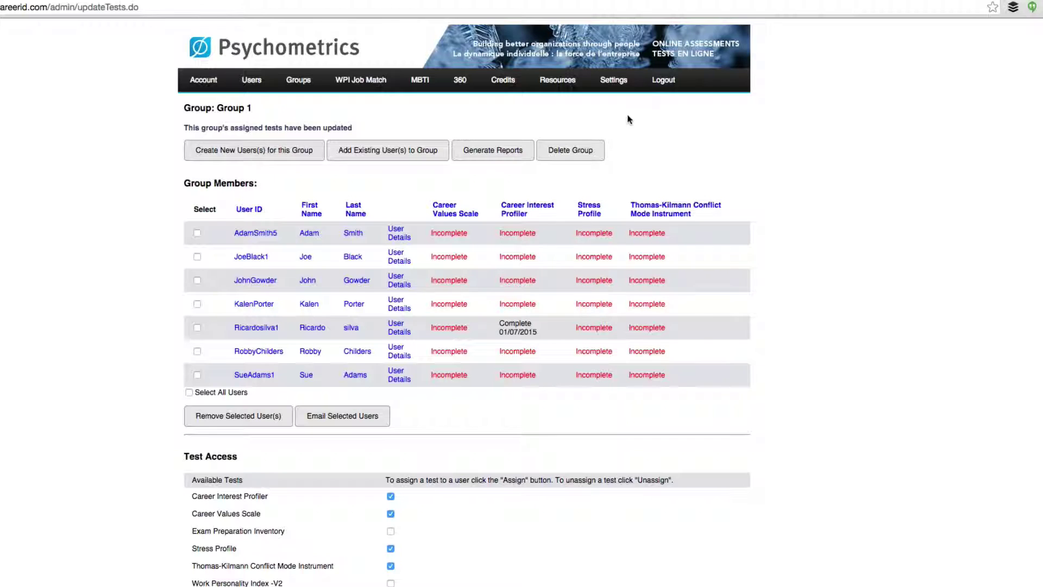
{"action": "left_click", "coordinate": [665, 82]}
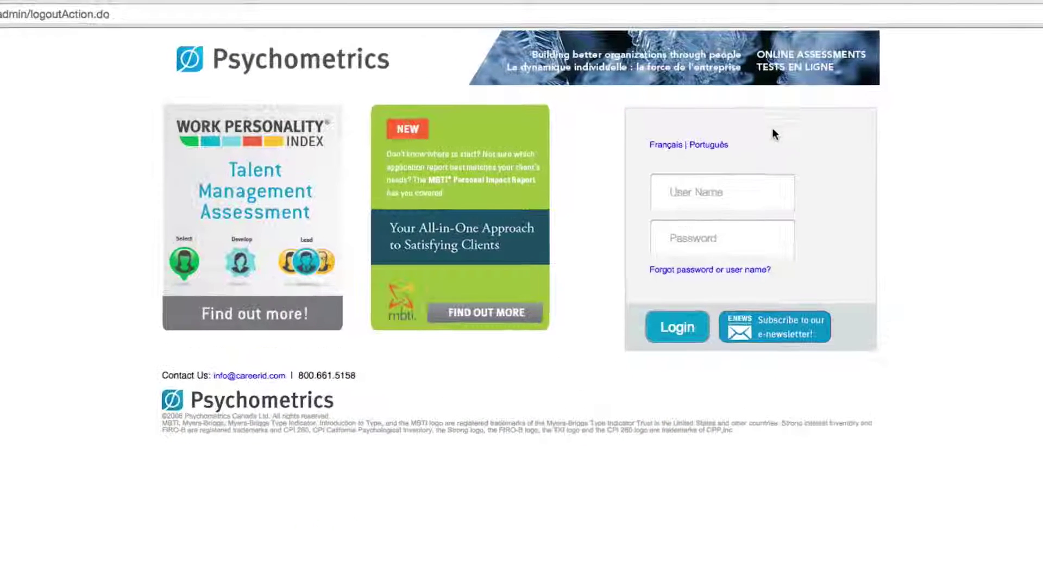